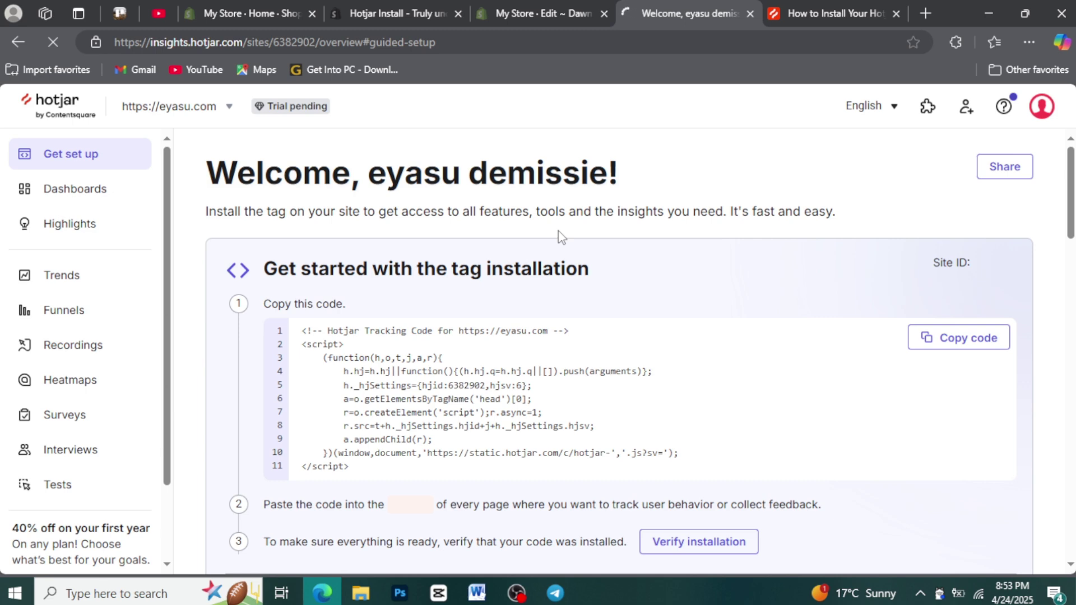
Scroll through the Hotjar setup page to review the tracking code and install options
{"action": "scroll", "coordinate": [561, 237], "scroll_direction": "down", "scroll_amount": 5}
{"action": "scroll", "coordinate": [561, 236], "scroll_direction": "up", "scroll_amount": 2}
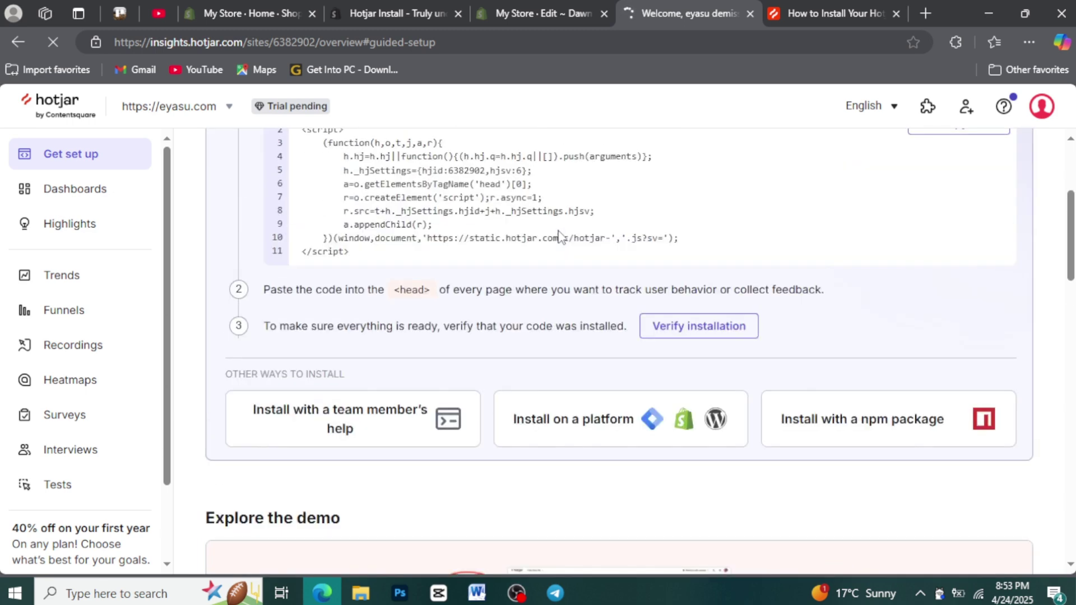
{"action": "scroll", "coordinate": [559, 236], "scroll_direction": "down", "scroll_amount": 1}
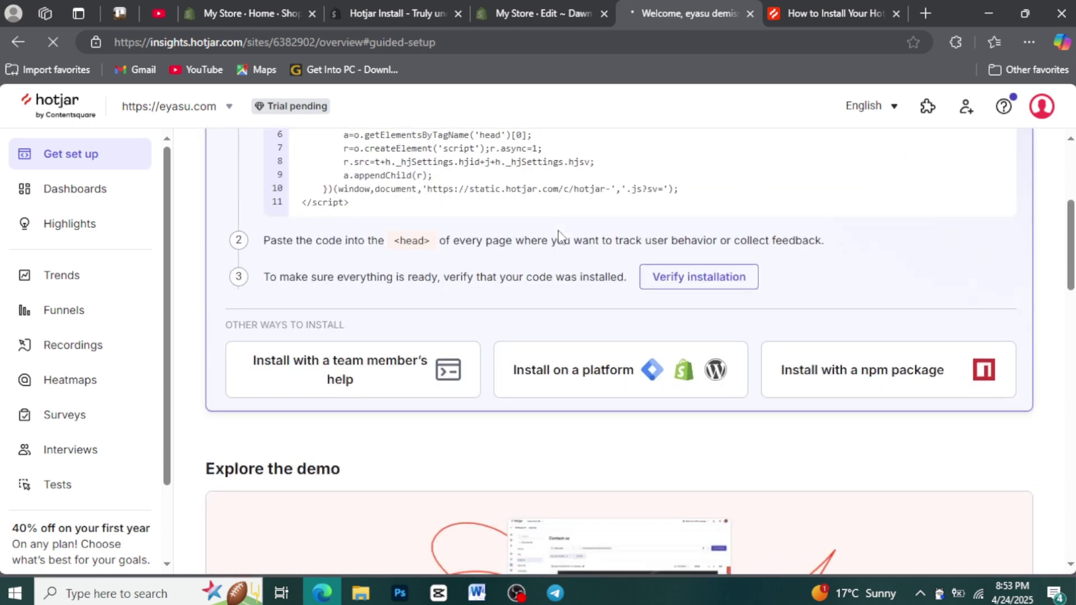
{"action": "scroll", "coordinate": [559, 235], "scroll_direction": "down", "scroll_amount": 3}
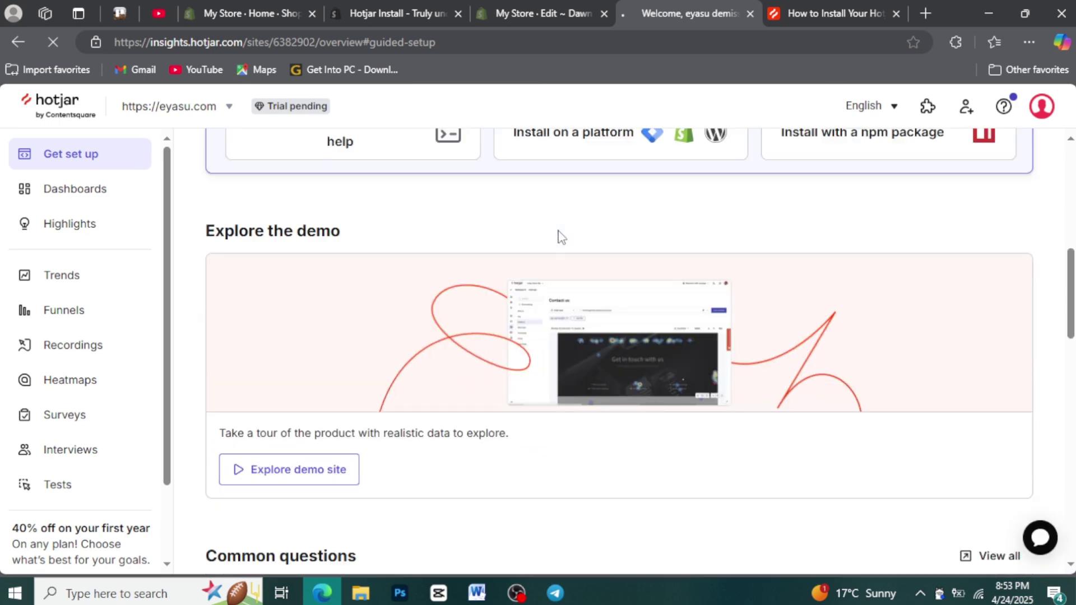
{"action": "scroll", "coordinate": [560, 236], "scroll_direction": "down", "scroll_amount": 1}
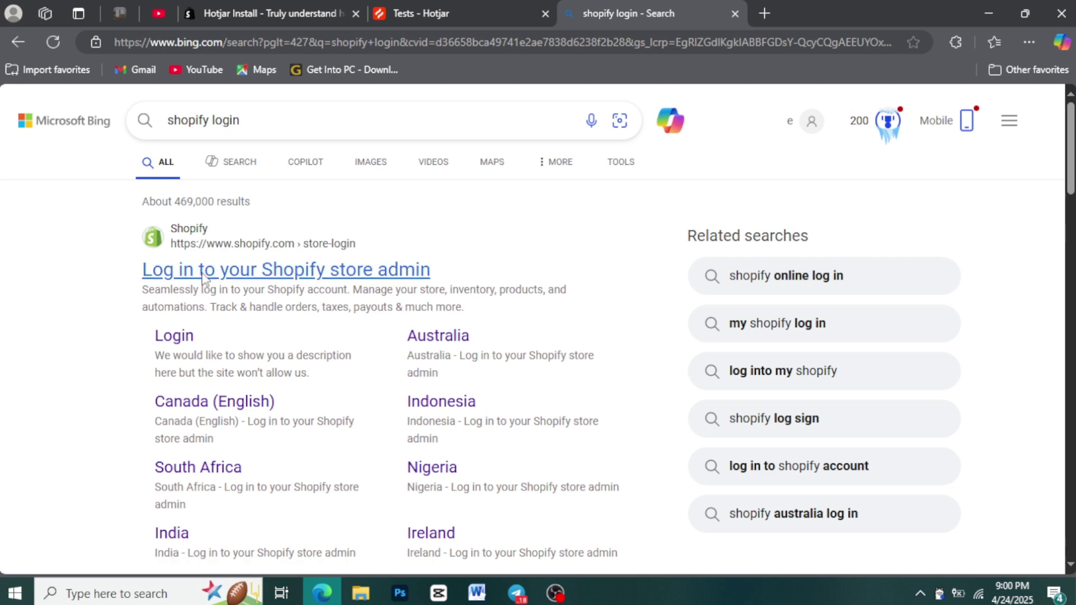
Open the 'Log in to your Shopify store admin' result to reach My Store's admin
{"action": "left_click", "coordinate": [203, 274]}
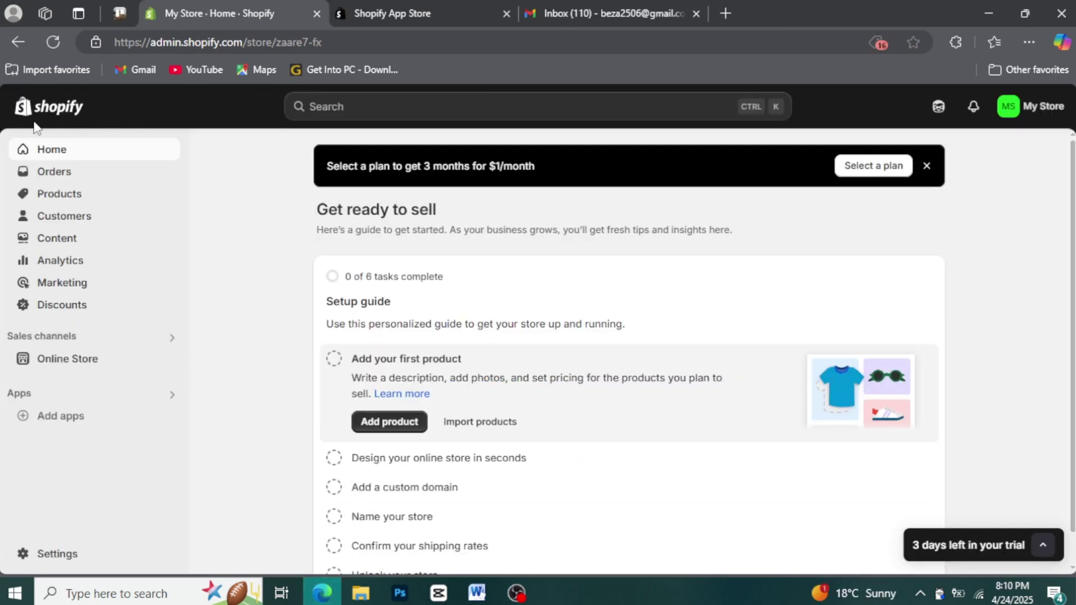
Browse the store's Picked for you app recommendations, then go to the Shopify App Store
{"action": "left_click", "coordinate": [76, 427]}
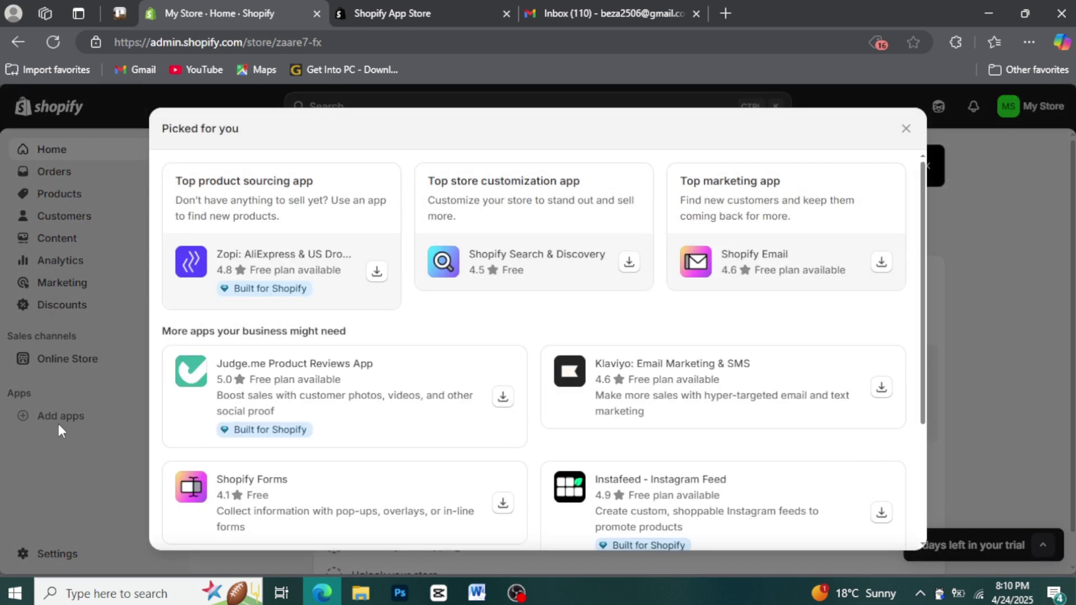
{"action": "scroll", "coordinate": [358, 419], "scroll_direction": "down", "scroll_amount": 3}
{"action": "scroll", "coordinate": [358, 419], "scroll_direction": "down", "scroll_amount": 1}
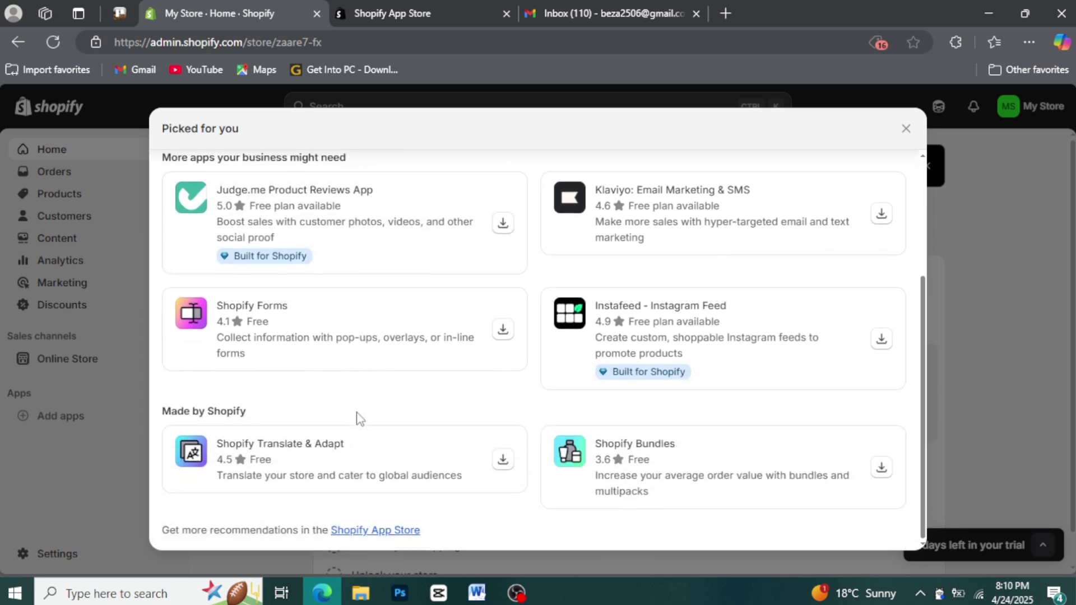
{"action": "left_click", "coordinate": [385, 530]}
Search the App Store for 'hotjar' to list the 14 matching apps
{"action": "left_click", "coordinate": [435, 115]}
{"action": "type", "text": "hot"}
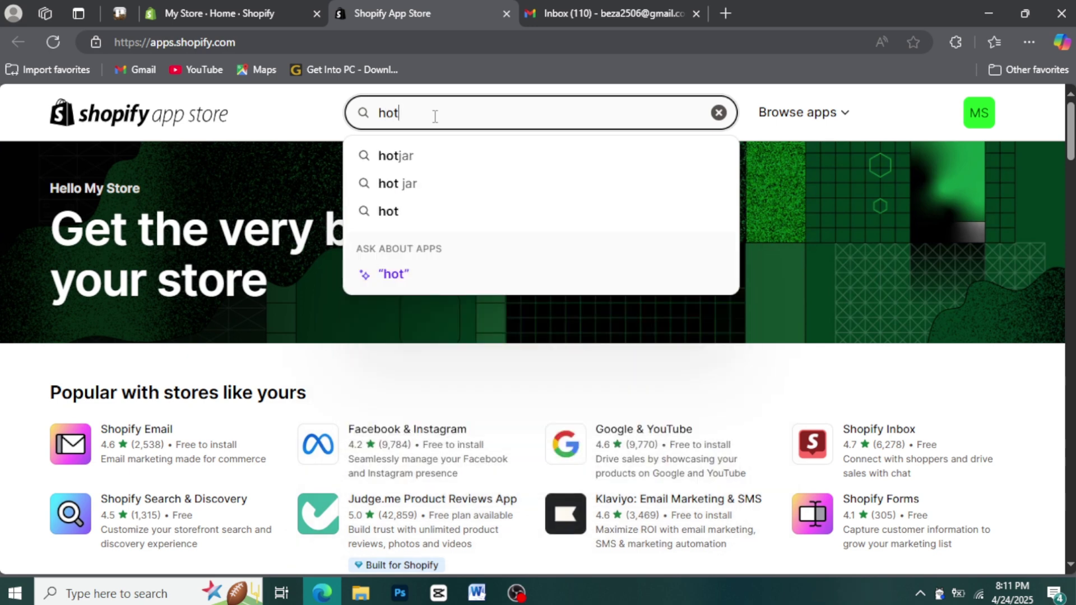
{"action": "type", "text": "jar"}
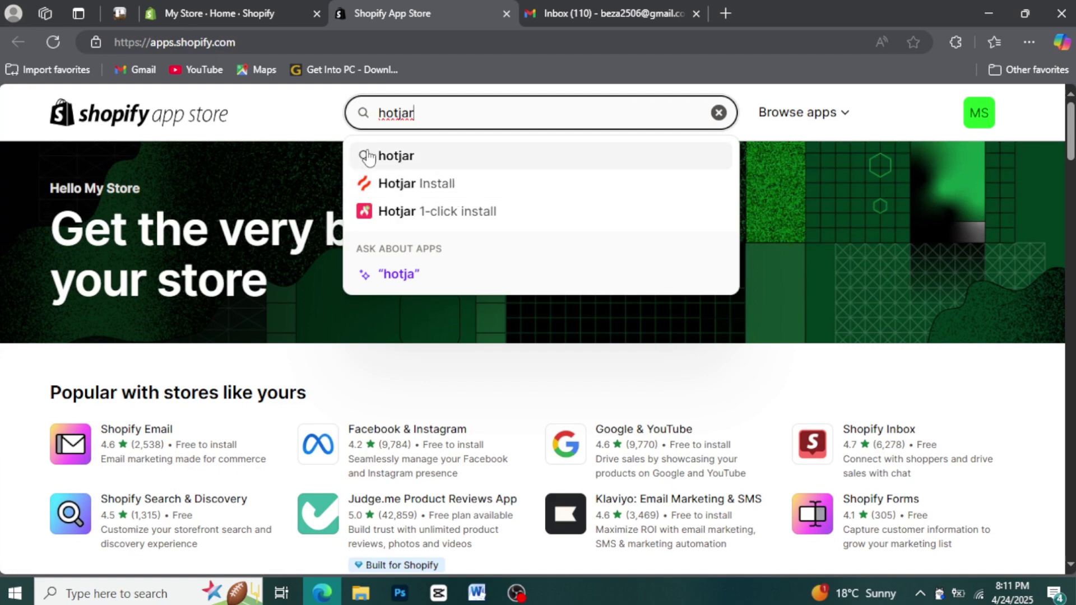
{"action": "left_click", "coordinate": [432, 158]}
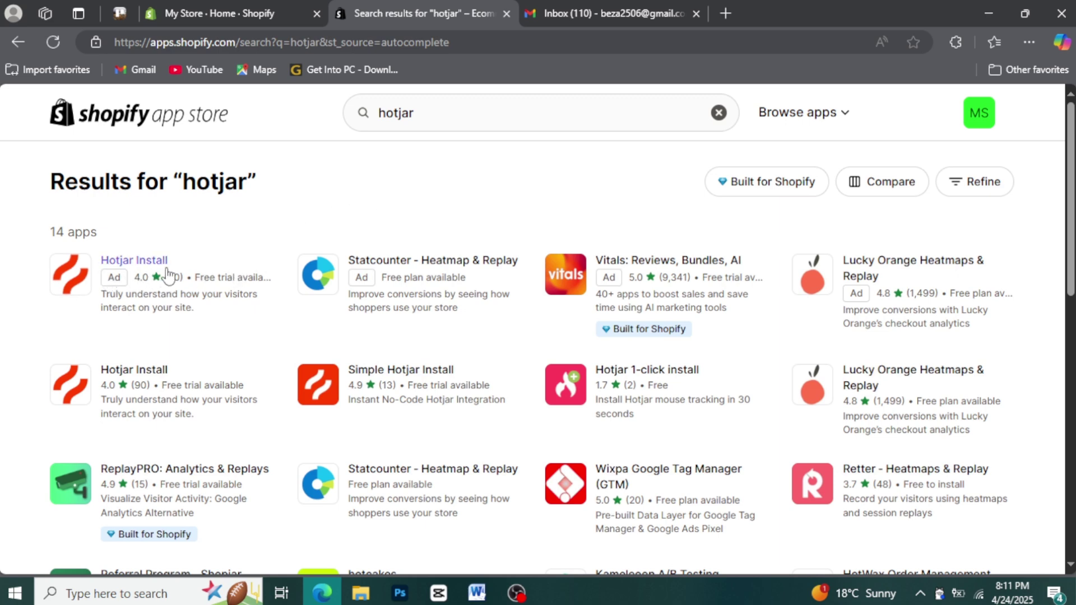
Open the Hotjar Install app listing and scroll through its details
{"action": "left_click", "coordinate": [130, 262]}
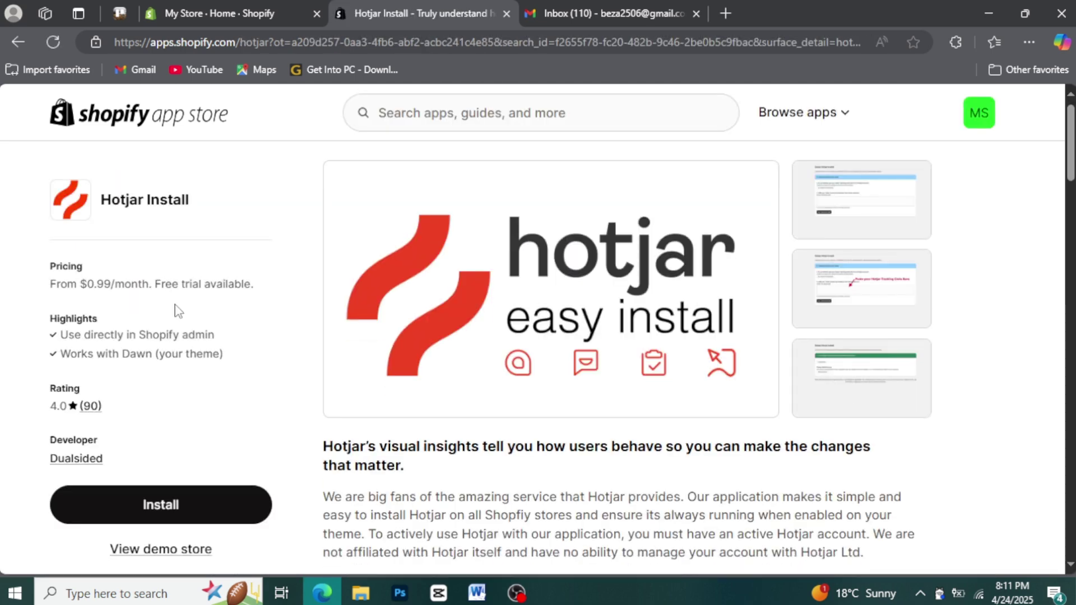
{"action": "scroll", "coordinate": [175, 314], "scroll_direction": "down", "scroll_amount": 5}
{"action": "scroll", "coordinate": [157, 448], "scroll_direction": "down", "scroll_amount": 2}
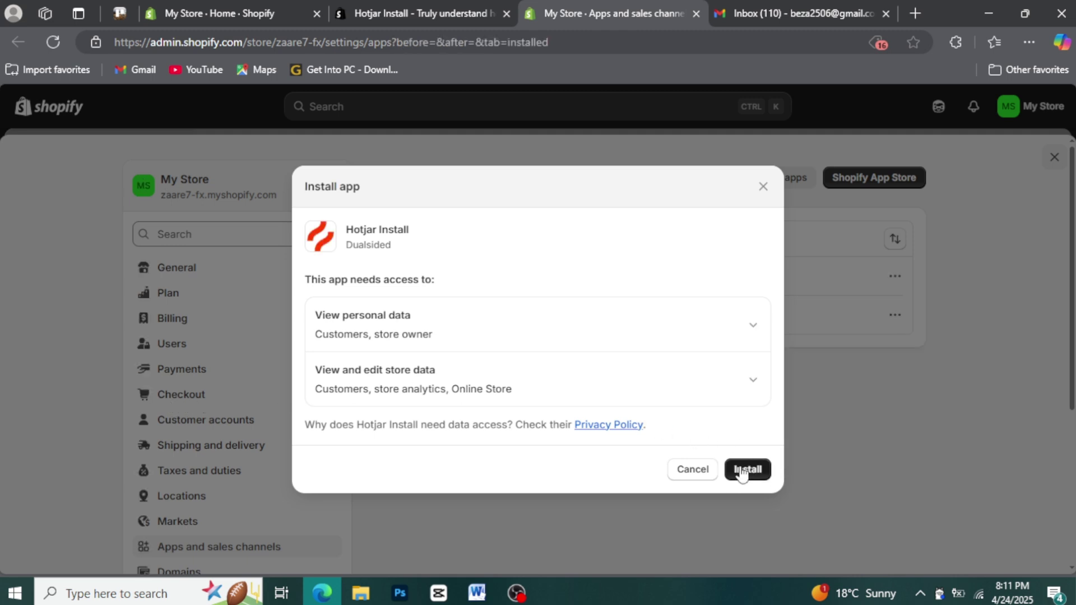
Approve the Hotjar Install app and enter the full name and saved e-mail on sign-up
{"action": "left_click", "coordinate": [743, 473]}
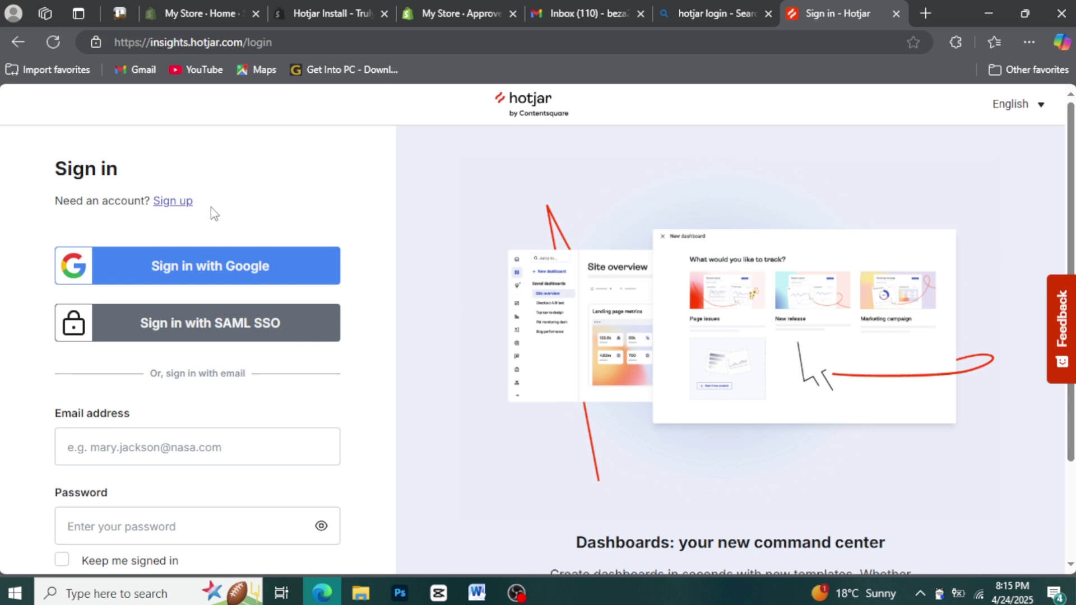
{"action": "left_click", "coordinate": [172, 210]}
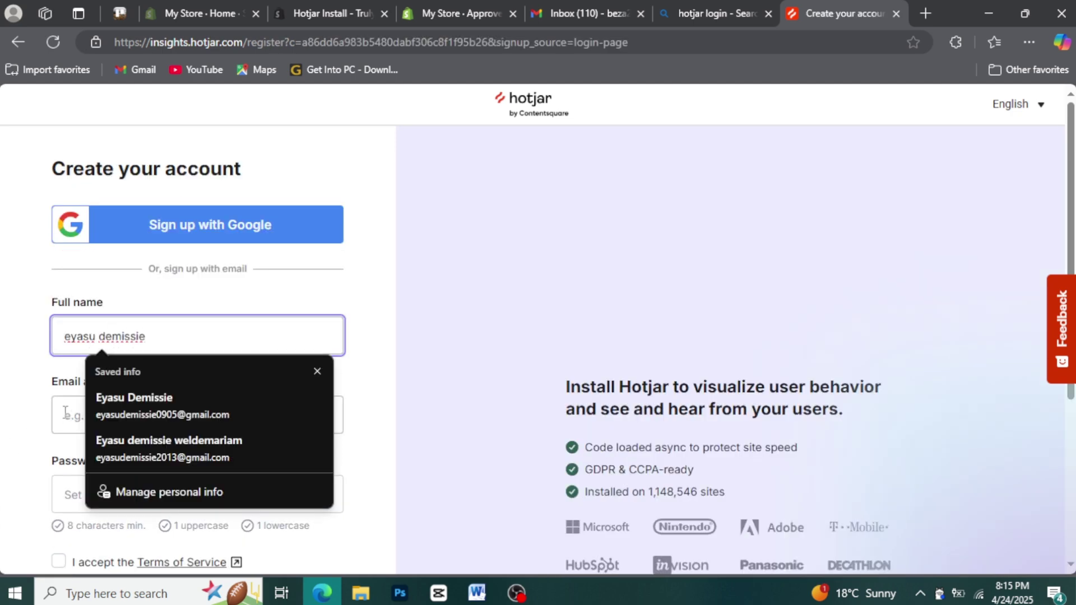
{"action": "key", "text": "Tab"}
{"action": "scroll", "coordinate": [152, 252], "scroll_direction": "up", "scroll_amount": 1}
{"action": "left_click", "coordinate": [163, 227]}
Type the account password and accept the terms of service and consent checkboxes
{"action": "scroll", "coordinate": [140, 280], "scroll_direction": "down", "scroll_amount": 4}
{"action": "left_click", "coordinate": [114, 258]}
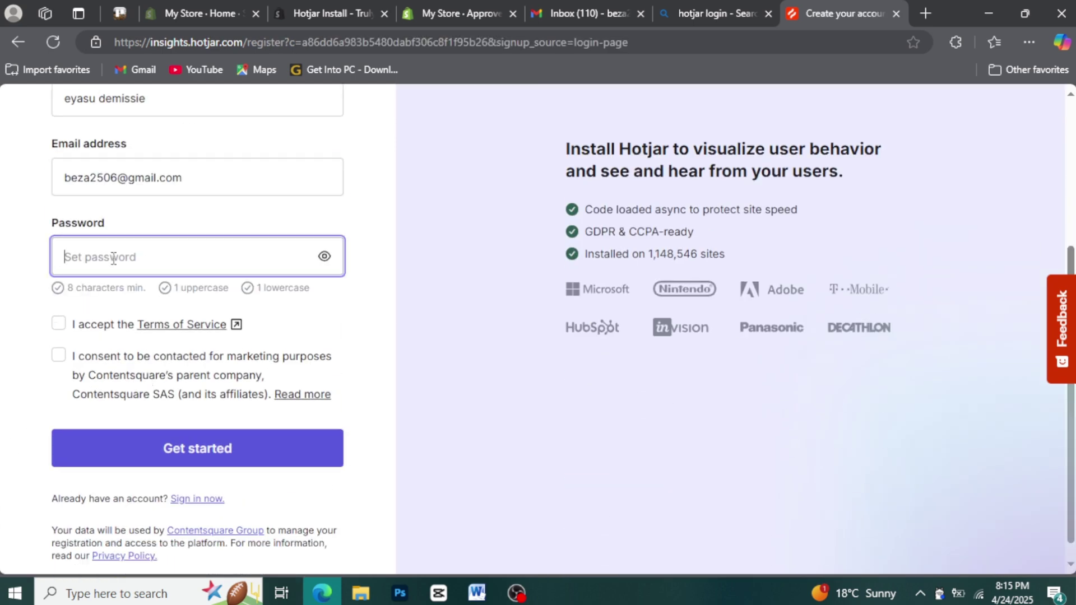
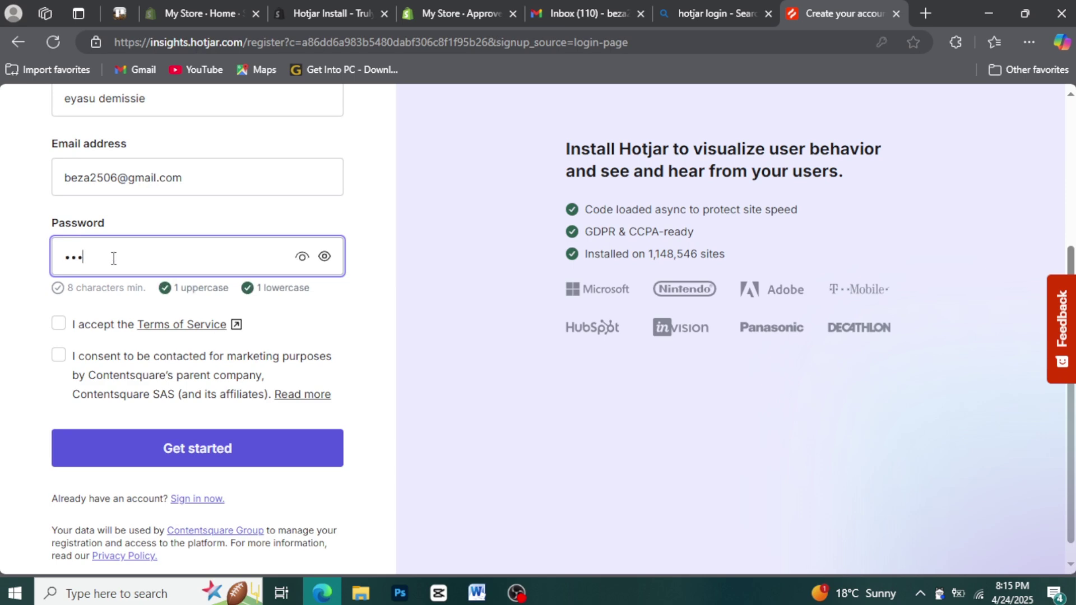
{"action": "left_click", "coordinate": [302, 256]}
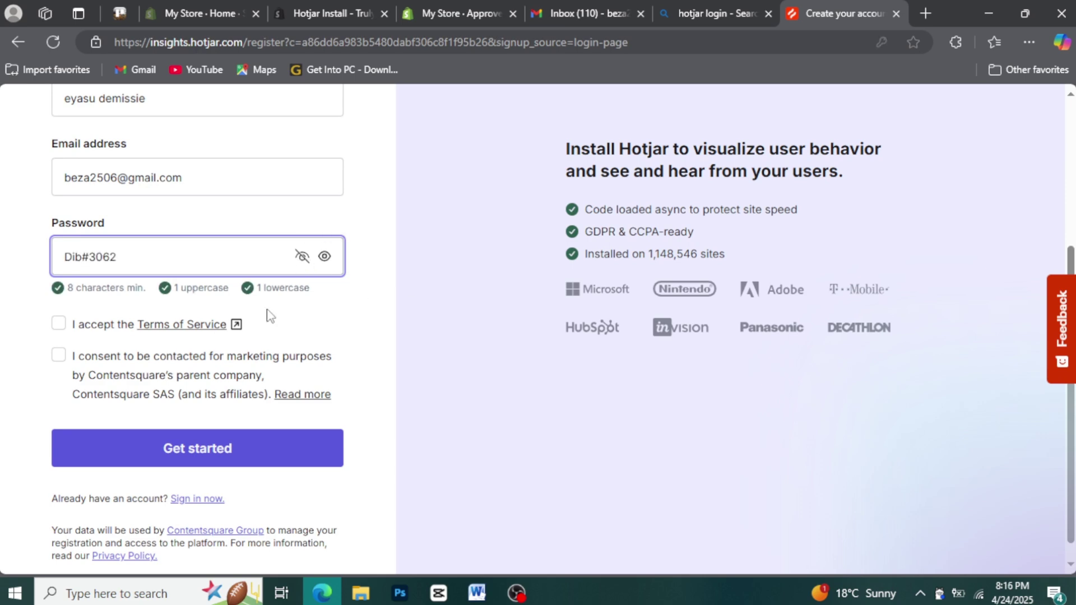
{"action": "left_click", "coordinate": [59, 323]}
{"action": "left_click", "coordinate": [58, 355]}
Finish sign-up and dismiss the 15-day free trial notice
{"action": "left_click", "coordinate": [230, 452]}
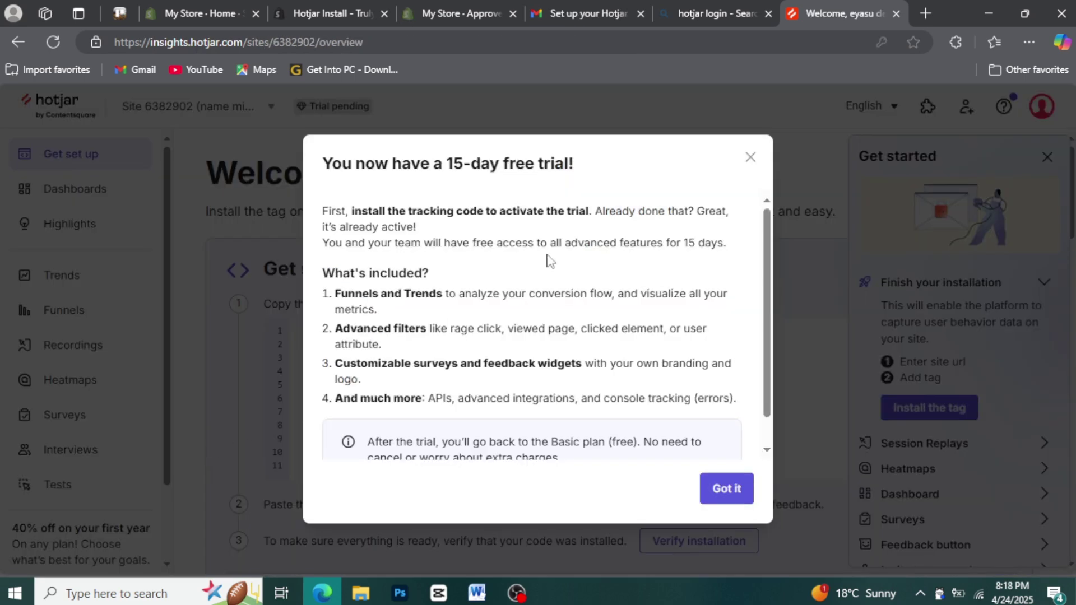
{"action": "scroll", "coordinate": [590, 309], "scroll_direction": "down", "scroll_amount": 1}
{"action": "left_click", "coordinate": [726, 488]}
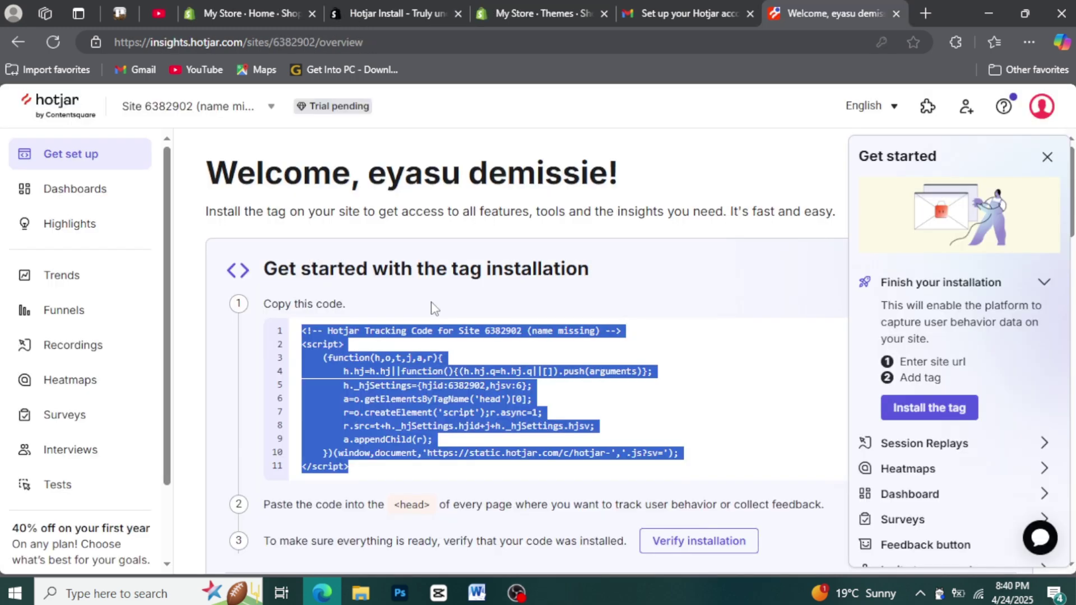
Copy the Hotjar tracking code from the Tag tab of the installation dialog
{"action": "scroll", "coordinate": [434, 309], "scroll_direction": "down", "scroll_amount": 3}
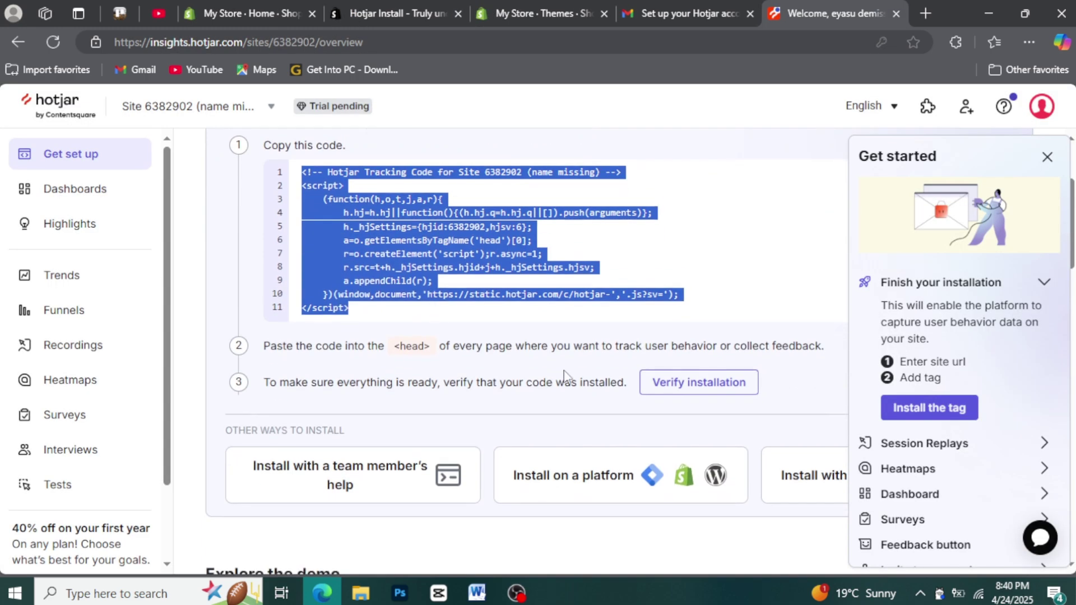
{"action": "left_click", "coordinate": [671, 393]}
{"action": "left_click", "coordinate": [274, 221]}
{"action": "scroll", "coordinate": [504, 308], "scroll_direction": "down", "scroll_amount": 2}
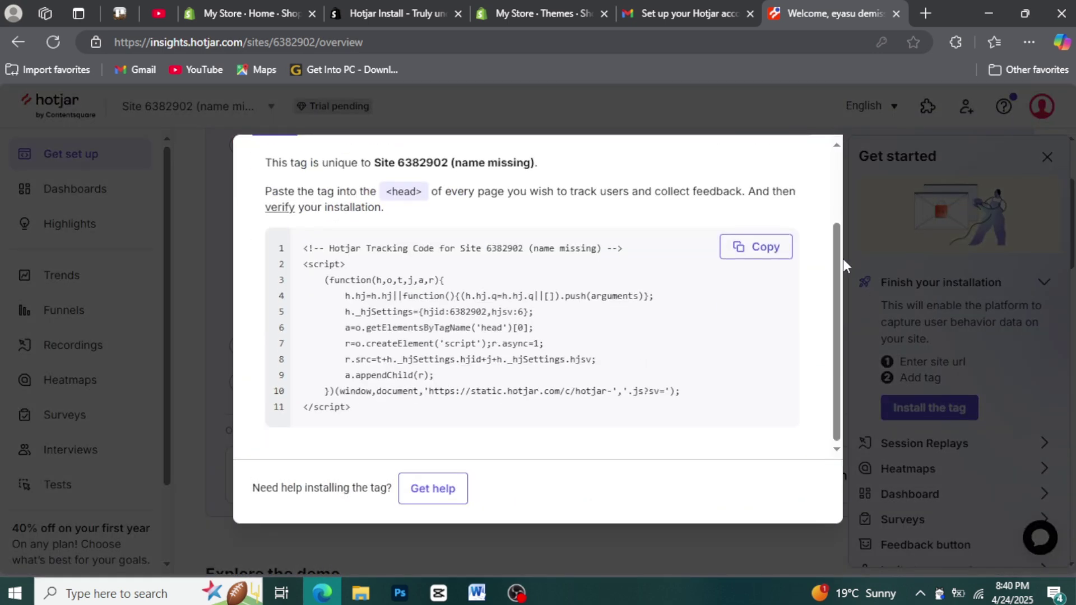
{"action": "left_click", "coordinate": [757, 258]}
Open the Dawn theme's layout/theme.liquid in Shopify's code editor
{"action": "left_click", "coordinate": [541, 13]}
{"action": "scroll", "coordinate": [894, 320], "scroll_direction": "down", "scroll_amount": 3}
{"action": "left_click", "coordinate": [896, 305]}
{"action": "left_click", "coordinate": [793, 455]}
{"action": "left_click", "coordinate": [67, 261]}
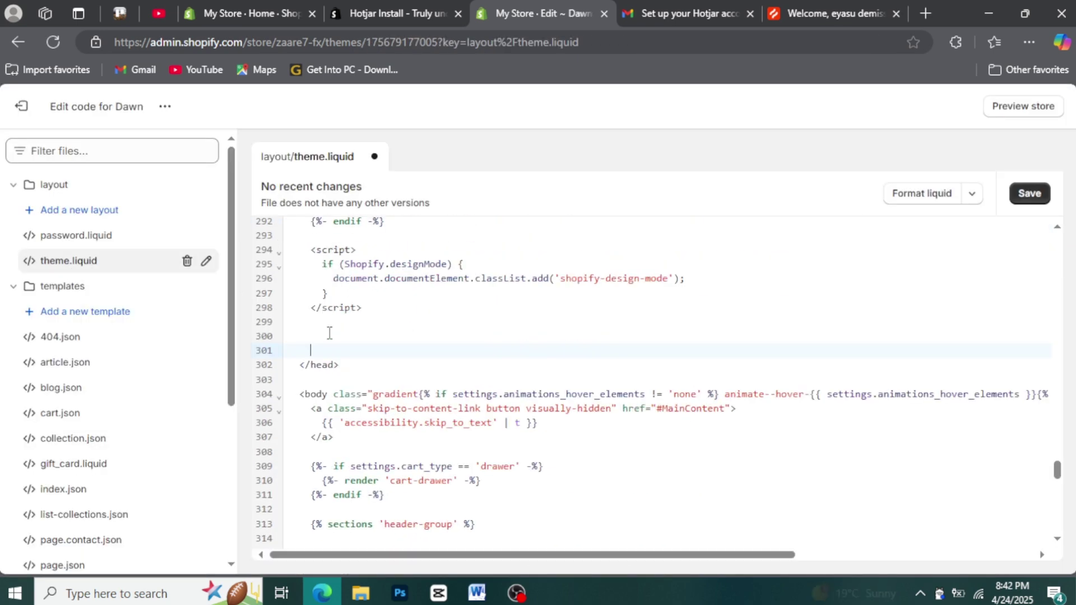
Paste the Hotjar tracking code before </head> in theme.liquid and save the file
{"action": "right_click", "coordinate": [307, 339]}
{"action": "left_click", "coordinate": [342, 172]}
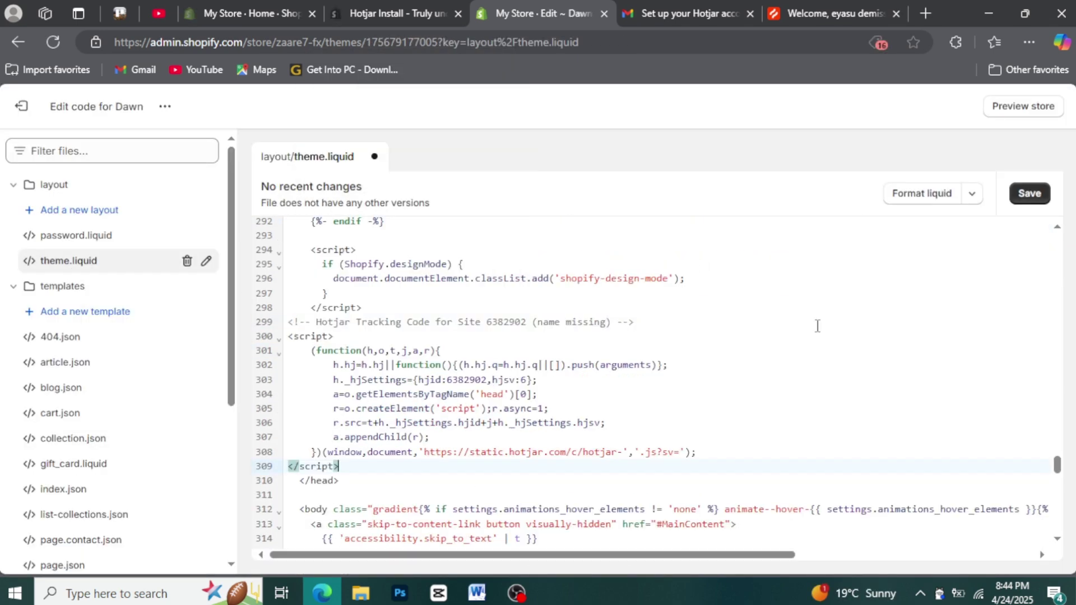
{"action": "left_click", "coordinate": [1041, 203]}
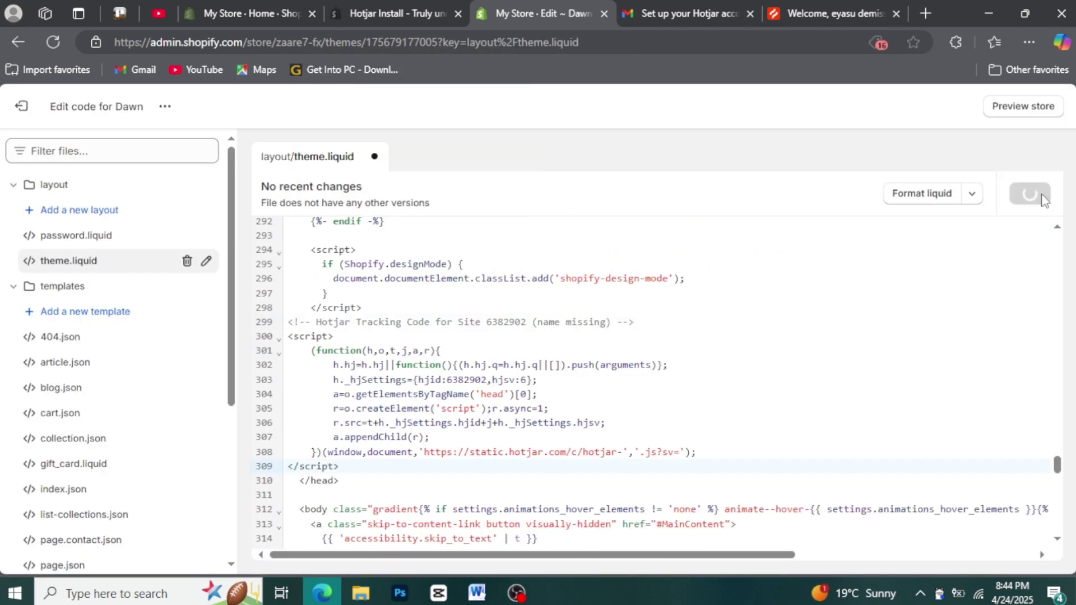
{"action": "left_click", "coordinate": [807, 14]}
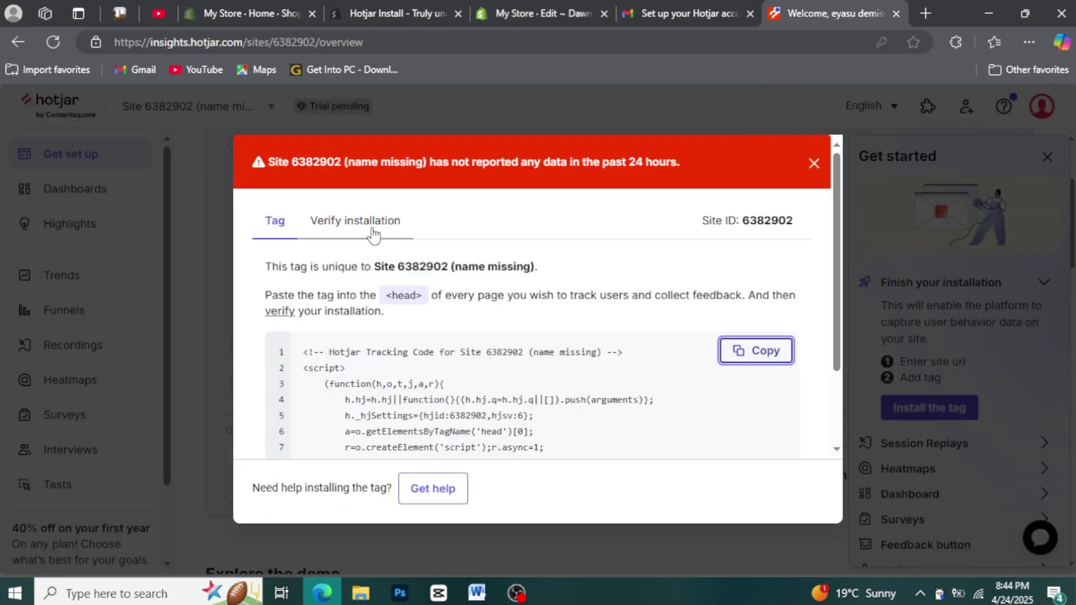
Run Hotjar's installation check for the tracking tag
{"action": "left_click", "coordinate": [373, 235]}
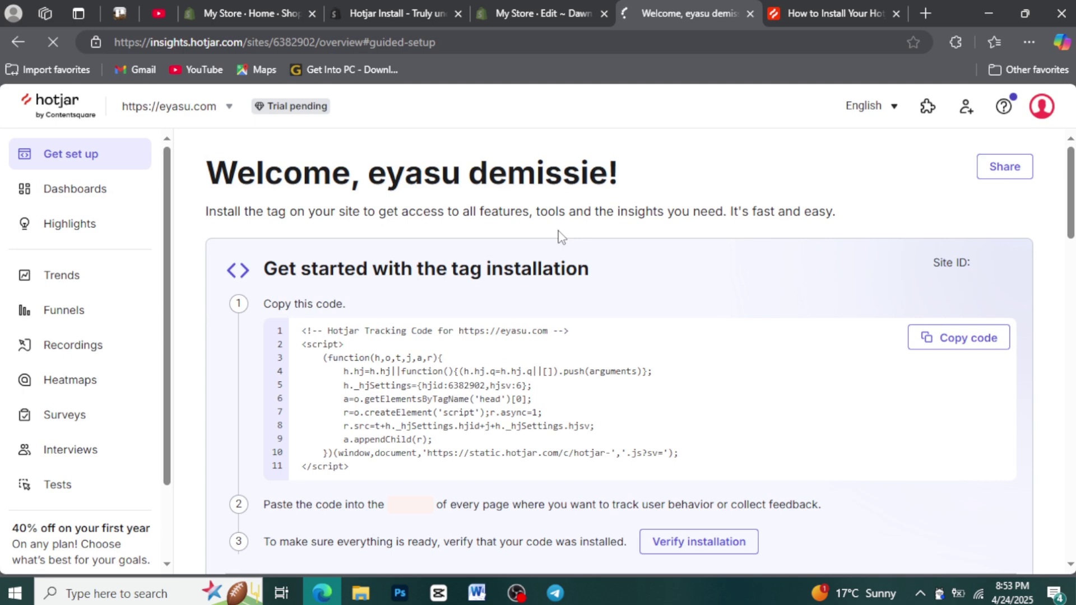
Scroll through the Get set up page's install options, demo-site tour and common install questions
{"action": "scroll", "coordinate": [560, 235], "scroll_direction": "down", "scroll_amount": 5}
{"action": "scroll", "coordinate": [559, 236], "scroll_direction": "up", "scroll_amount": 4}
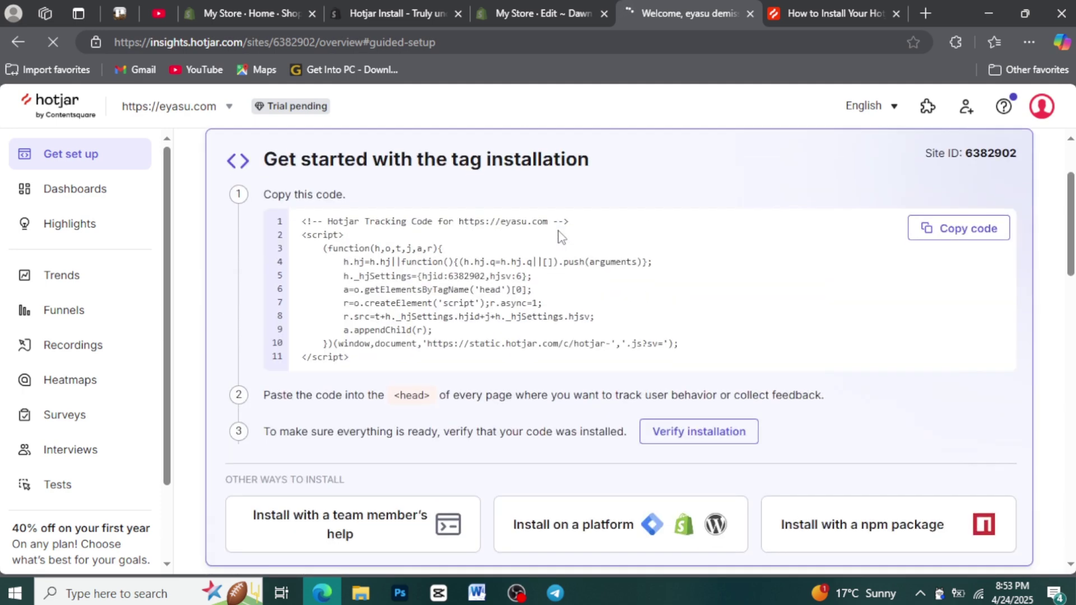
{"action": "scroll", "coordinate": [559, 236], "scroll_direction": "down", "scroll_amount": 3}
{"action": "scroll", "coordinate": [559, 236], "scroll_direction": "down", "scroll_amount": 5}
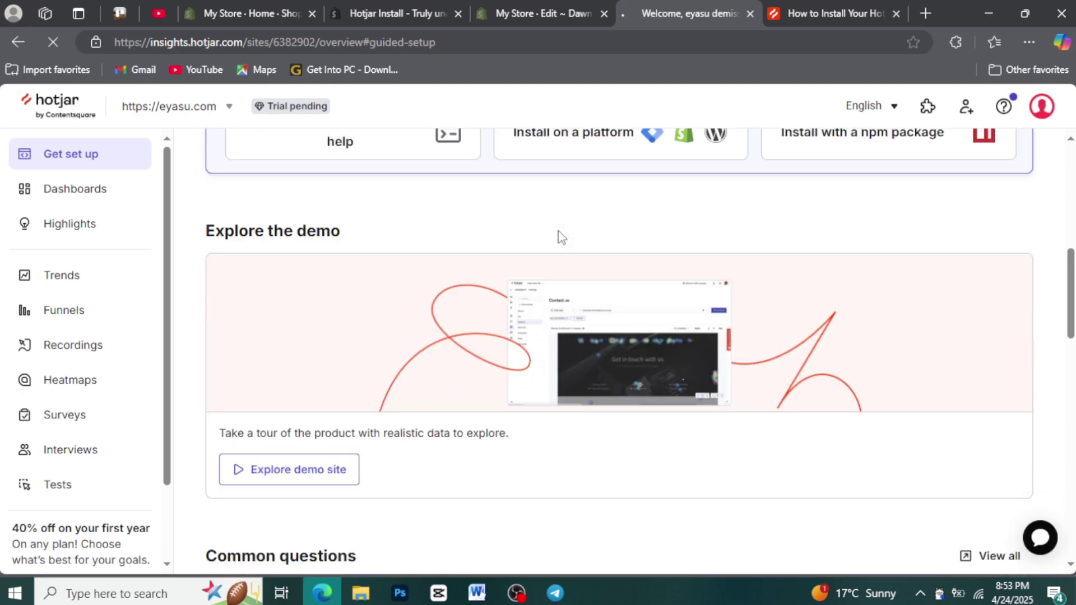
{"action": "scroll", "coordinate": [560, 235], "scroll_direction": "down", "scroll_amount": 1}
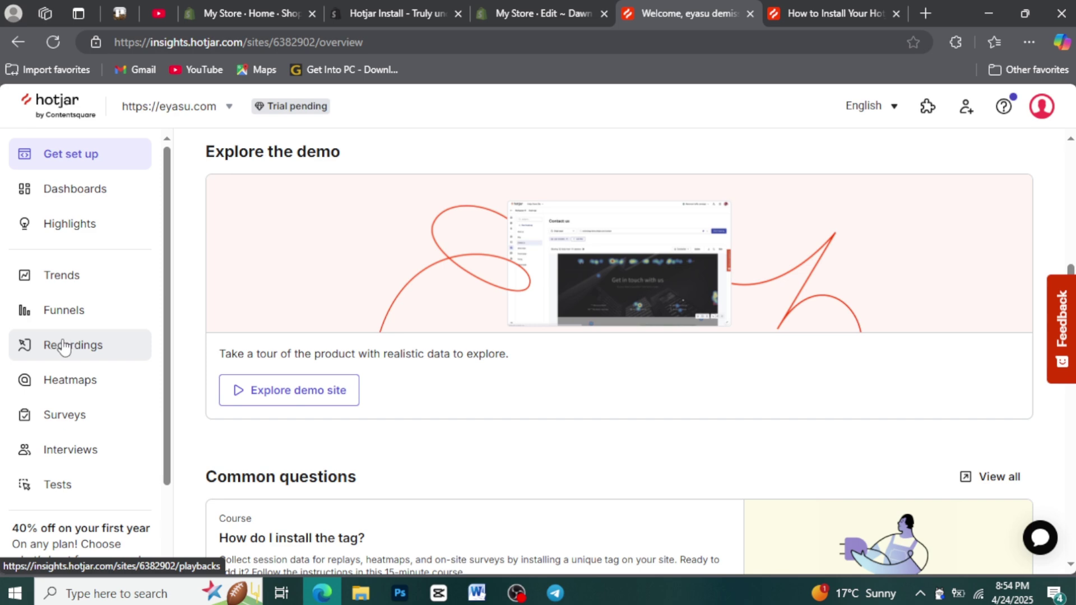
Open Recordings to list the 8 sessions with their relevance, date, country and duration
{"action": "left_click", "coordinate": [88, 345]}
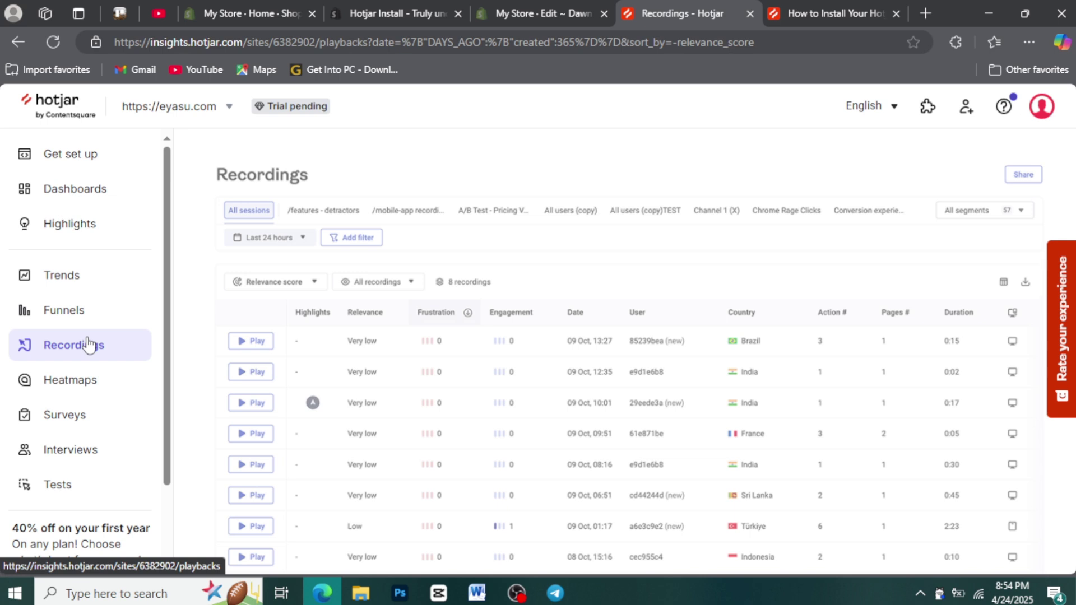
{"action": "scroll", "coordinate": [84, 345], "scroll_direction": "down", "scroll_amount": 1}
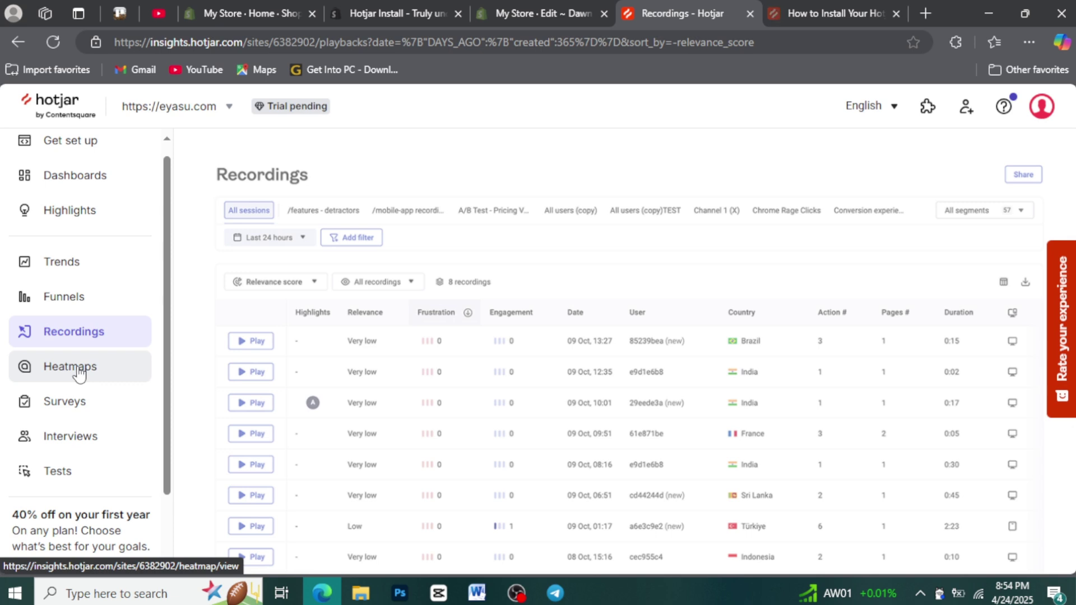
View the Homepage heatmap, then the Funnels page showing the Observe Scale upgrade notice
{"action": "left_click", "coordinate": [79, 373]}
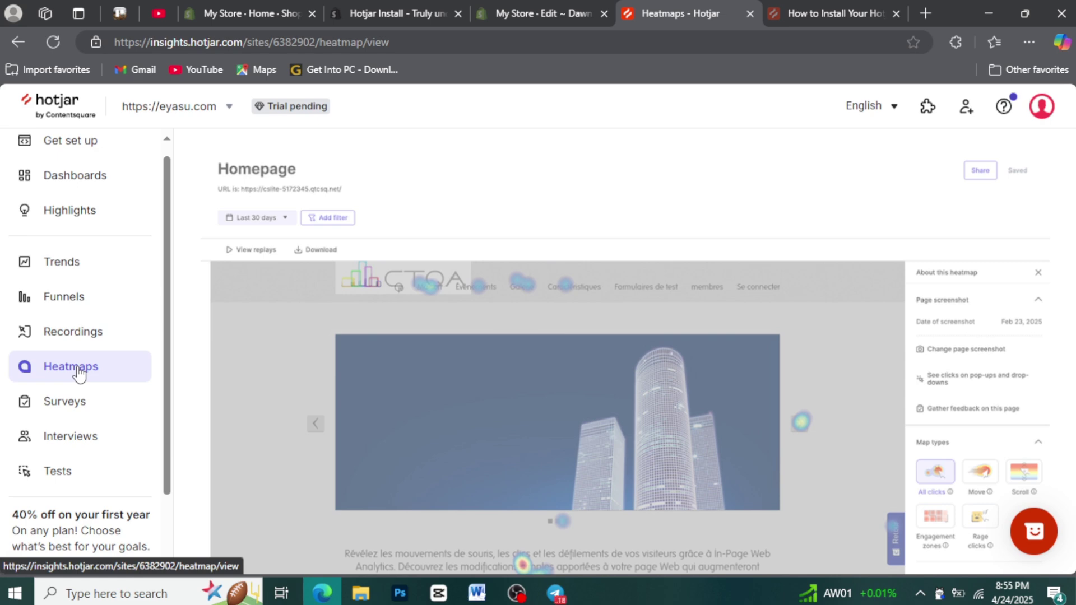
{"action": "scroll", "coordinate": [109, 246], "scroll_direction": "down", "scroll_amount": 1}
{"action": "left_click", "coordinate": [110, 246]}
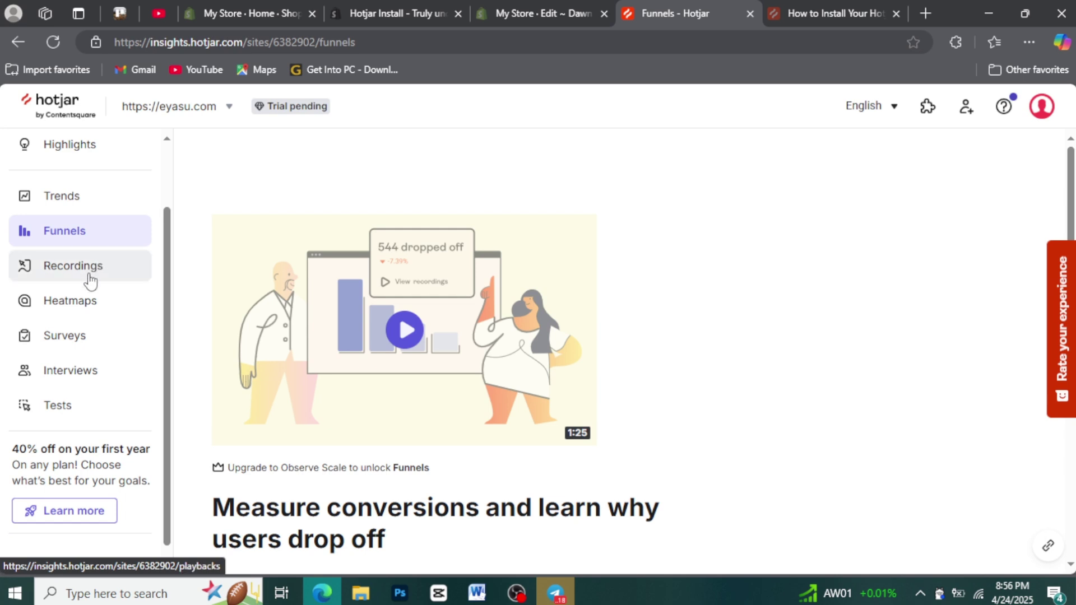
Go to the Surveys page with its popular survey templates and tag-install note
{"action": "left_click", "coordinate": [72, 352]}
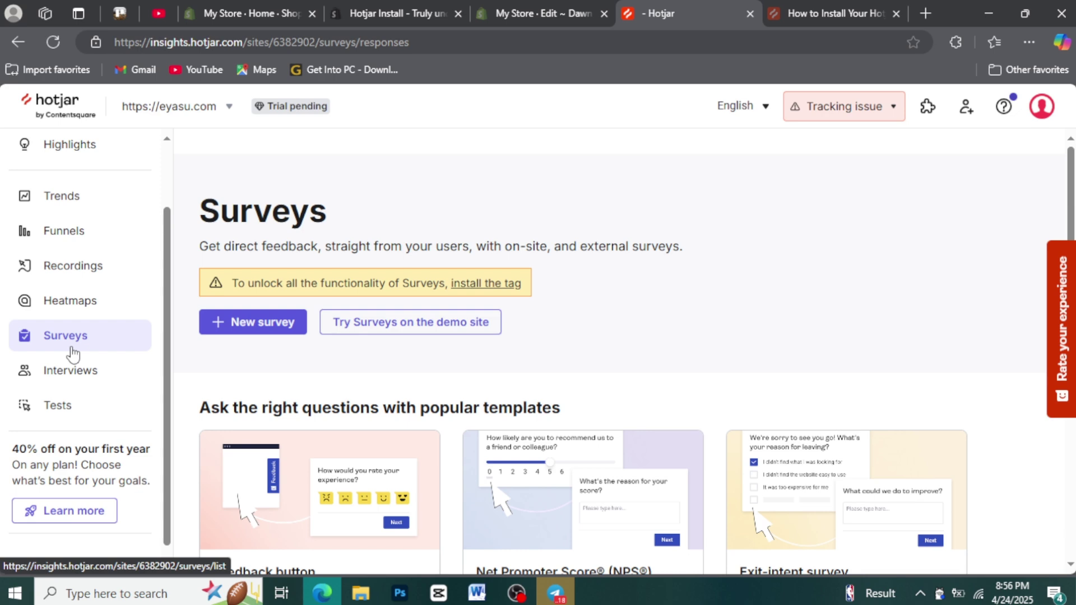
Go to the Tests section with its test templates and empty Your Projects list
{"action": "left_click", "coordinate": [58, 404]}
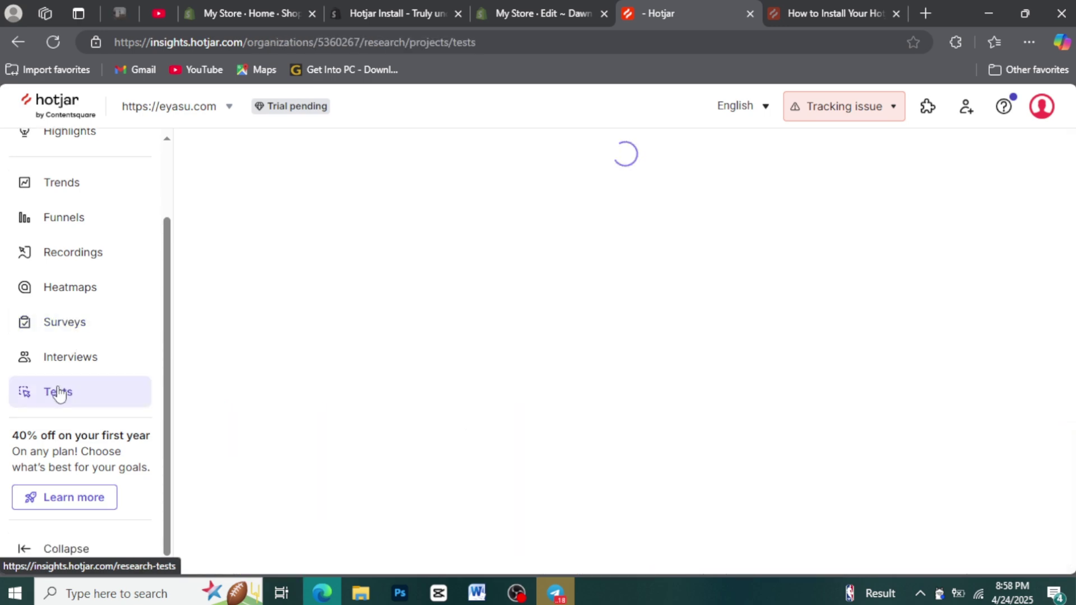